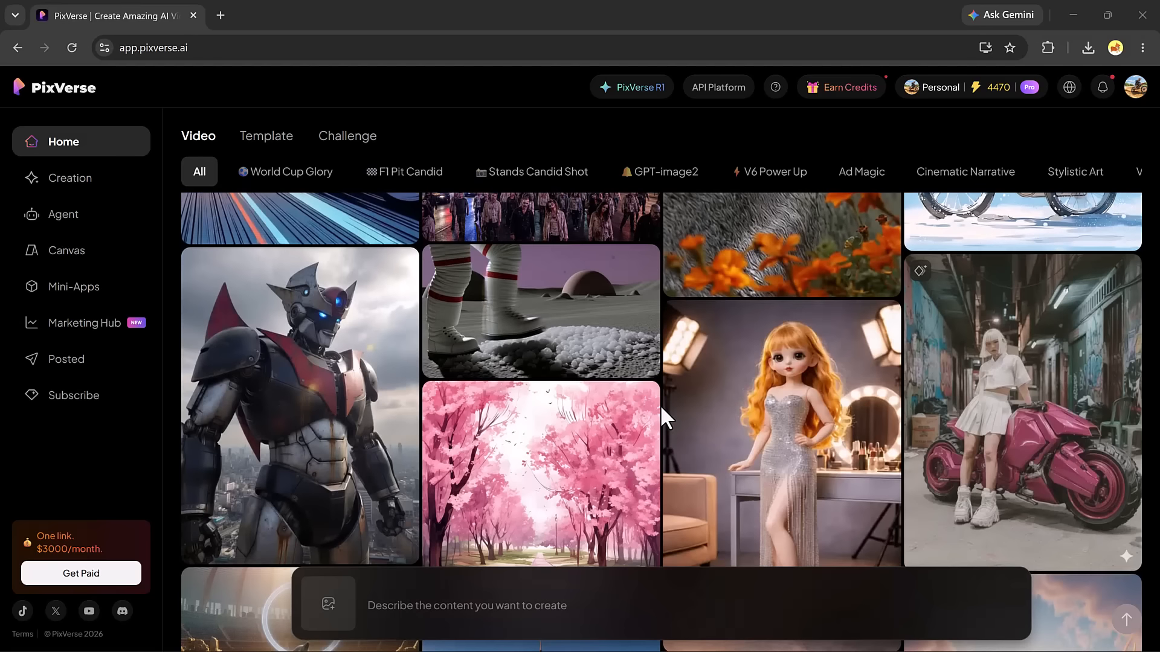
Browse the community video gallery on the home page, from the featured banners down through the showcased clips and templates
{"action": "scroll", "coordinate": [661, 405], "scroll_direction": "up", "scroll_amount": 20}
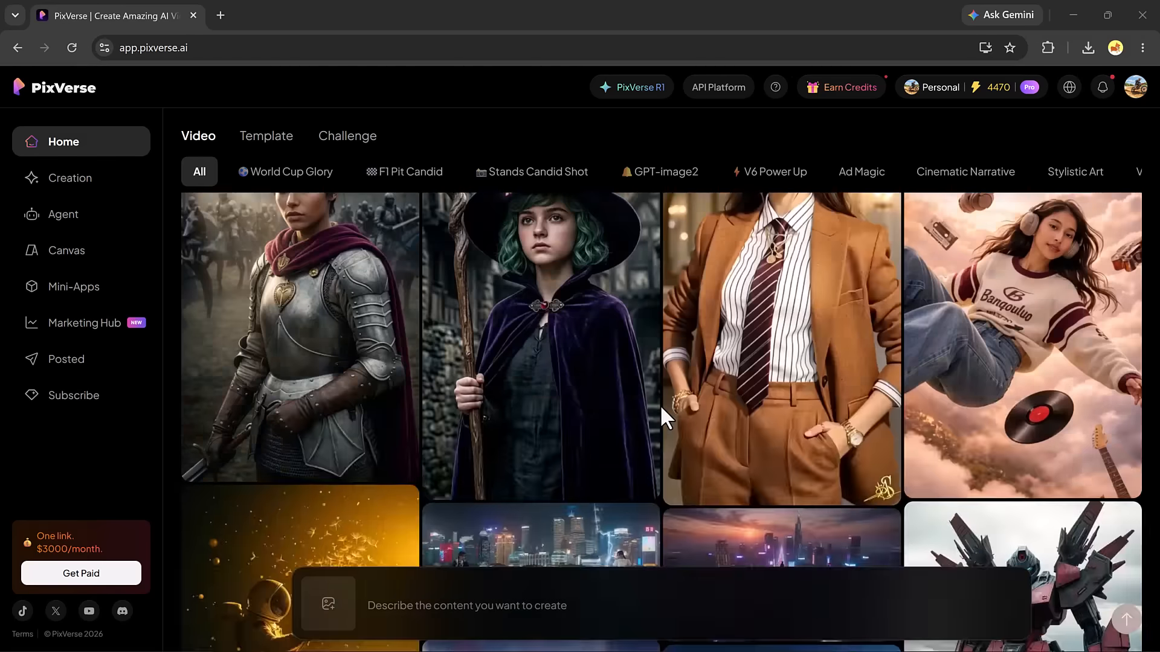
{"action": "scroll", "coordinate": [661, 404], "scroll_direction": "down", "scroll_amount": 10}
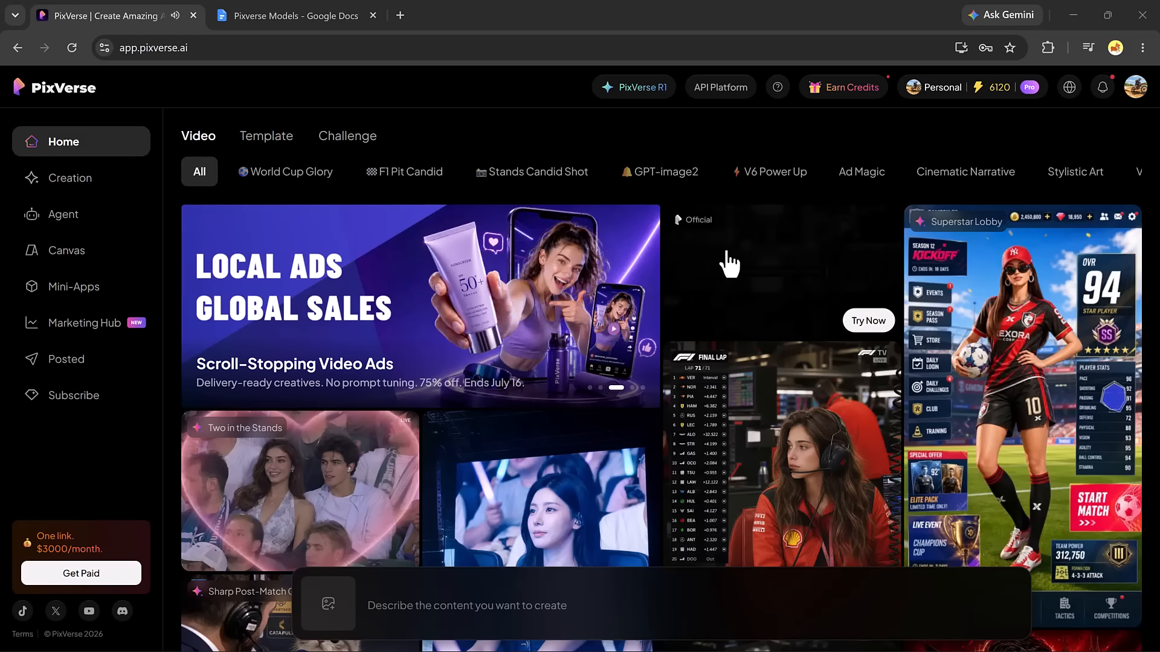
{"action": "scroll", "coordinate": [589, 311], "scroll_direction": "down", "scroll_amount": 8}
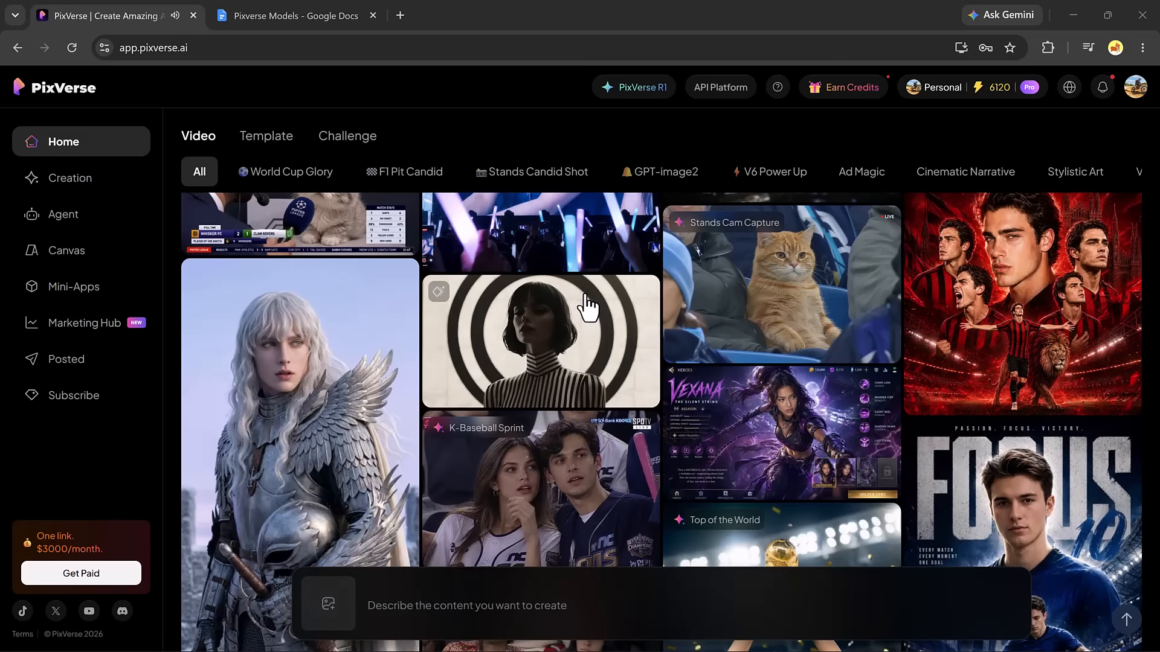
{"action": "scroll", "coordinate": [586, 305], "scroll_direction": "down", "scroll_amount": 6}
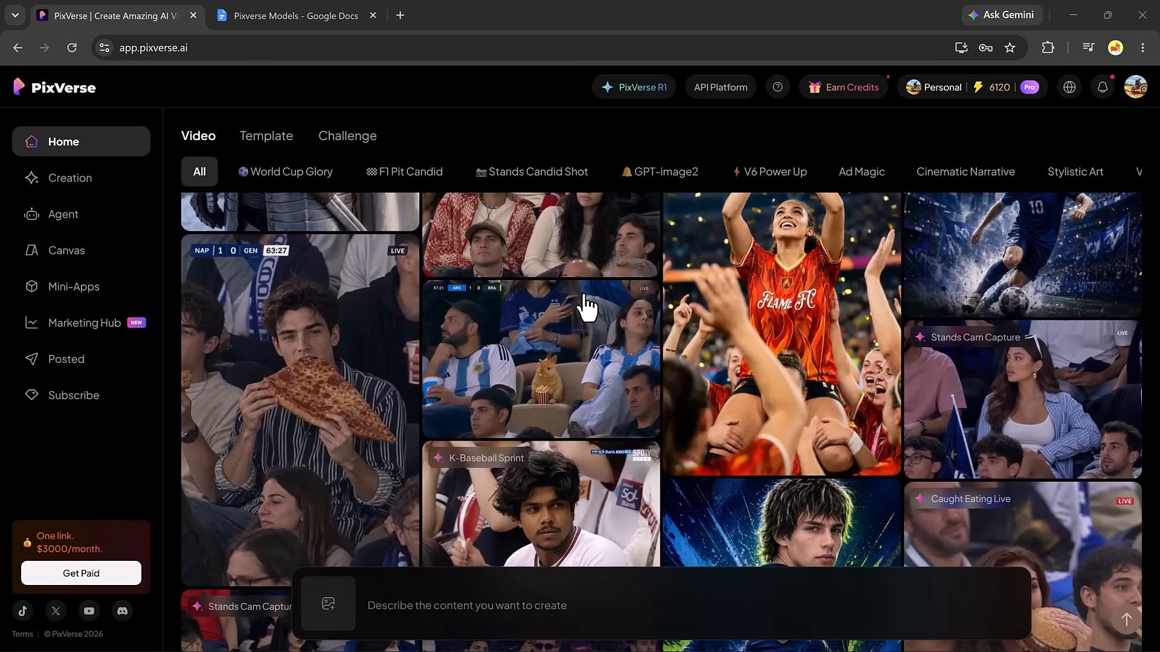
{"action": "scroll", "coordinate": [585, 306], "scroll_direction": "down", "scroll_amount": 8}
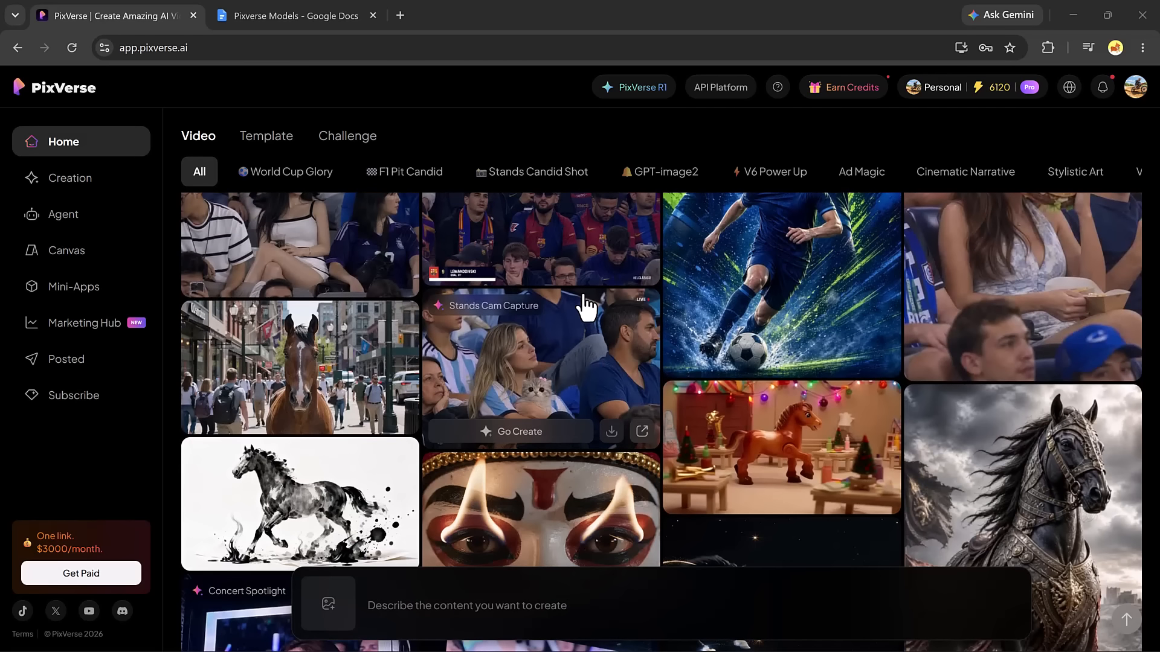
{"action": "scroll", "coordinate": [584, 306], "scroll_direction": "up", "scroll_amount": 10}
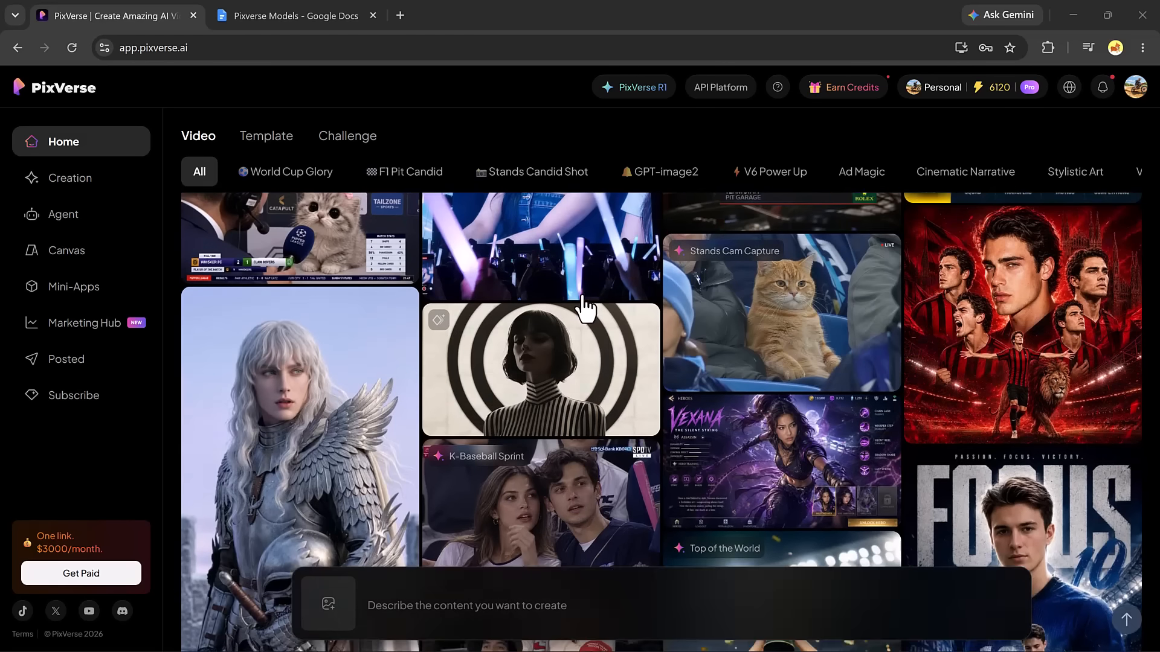
{"action": "scroll", "coordinate": [583, 306], "scroll_direction": "up", "scroll_amount": 10}
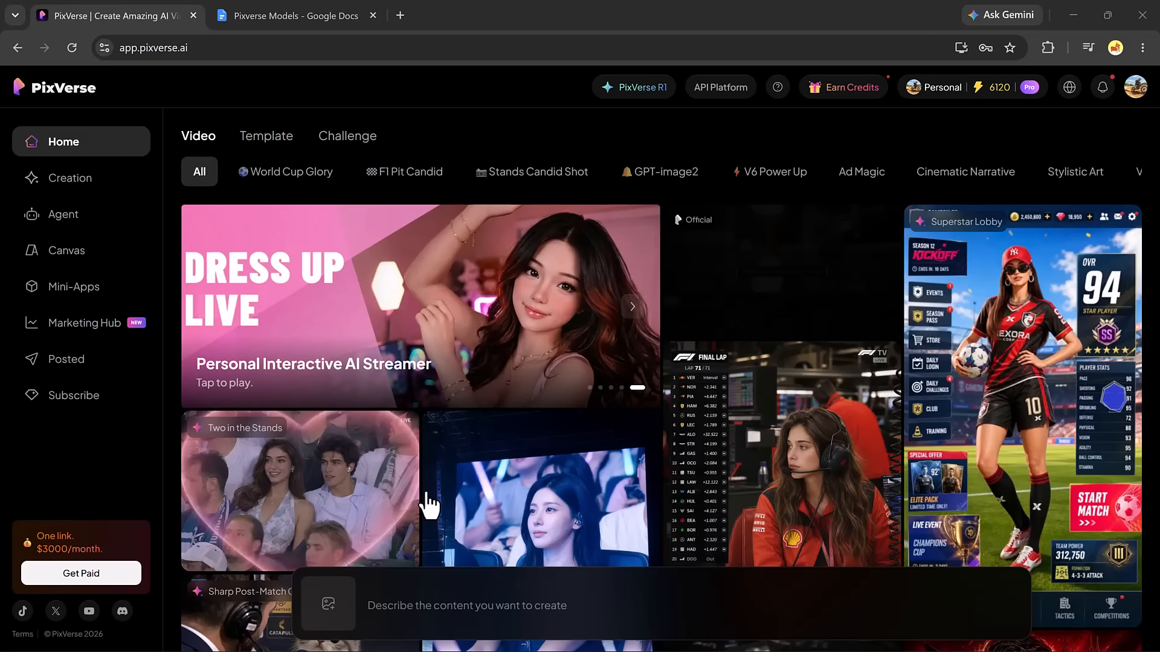
Set up an ultra-realistic image prompt of a young woman in Tokyo at night, with 1080P resolution and the GPT Image 2 model
{"action": "left_click", "coordinate": [392, 487]}
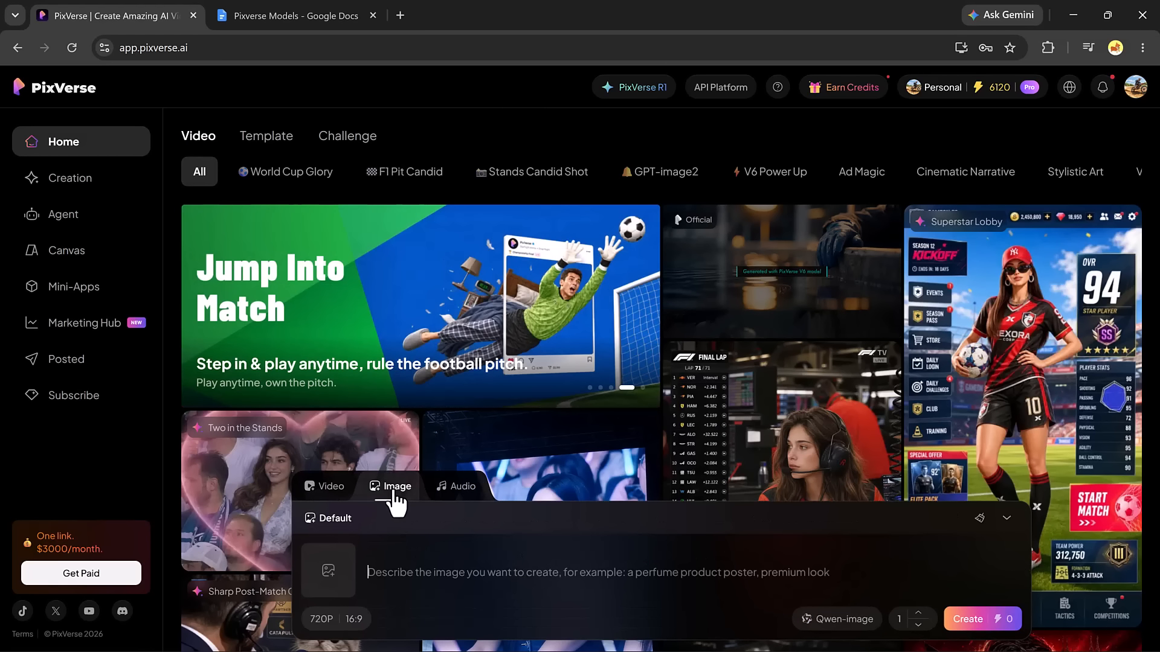
{"action": "type", "text": "A stunning ultra-realistic portrait of a young woman standing in Tokyo at night, neon lights reflecting on wet streets, cinematic lighting, shallow depth of field, highly detailed skin texture, professional photography, 8K quality."}
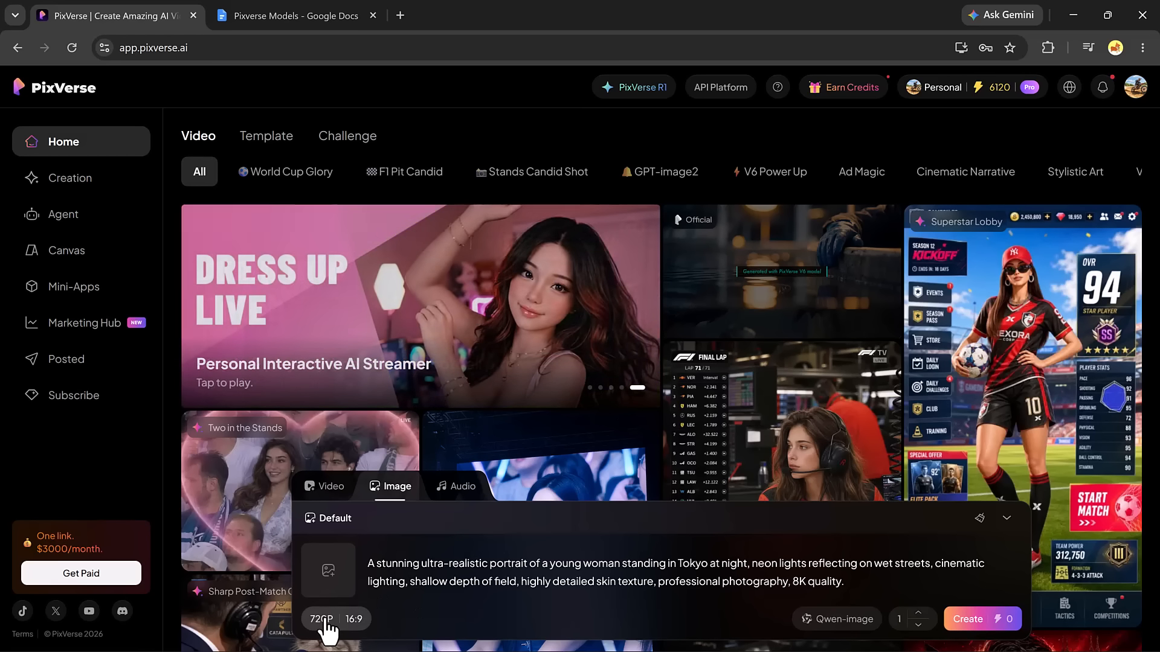
{"action": "left_click", "coordinate": [322, 619]}
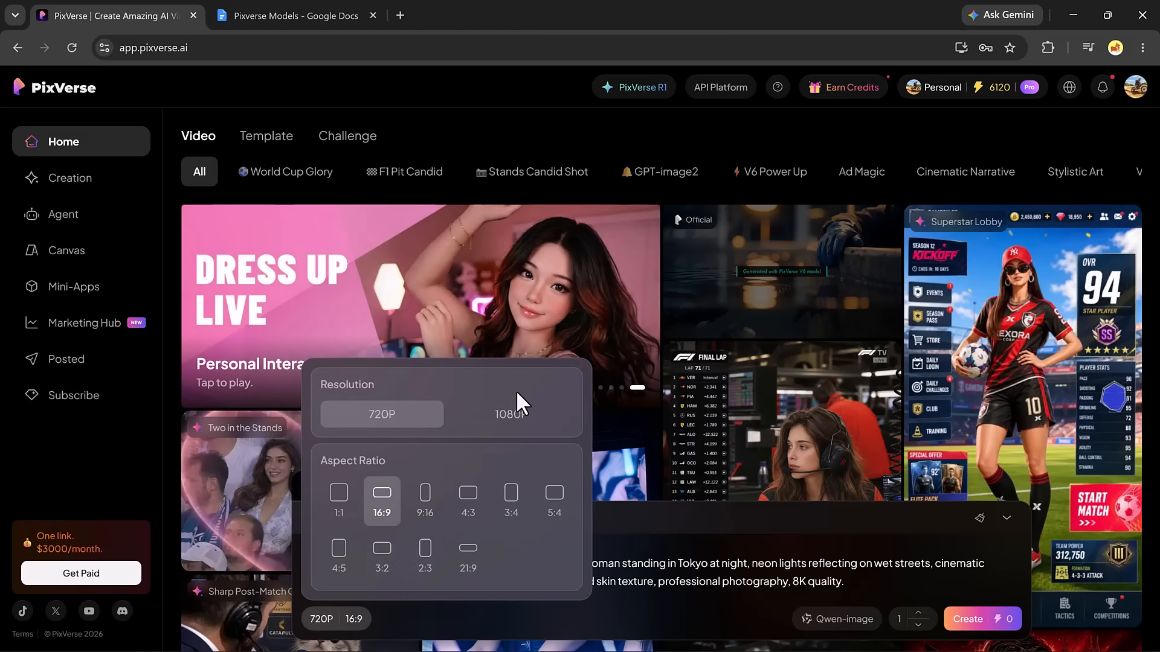
{"action": "left_click", "coordinate": [507, 417]}
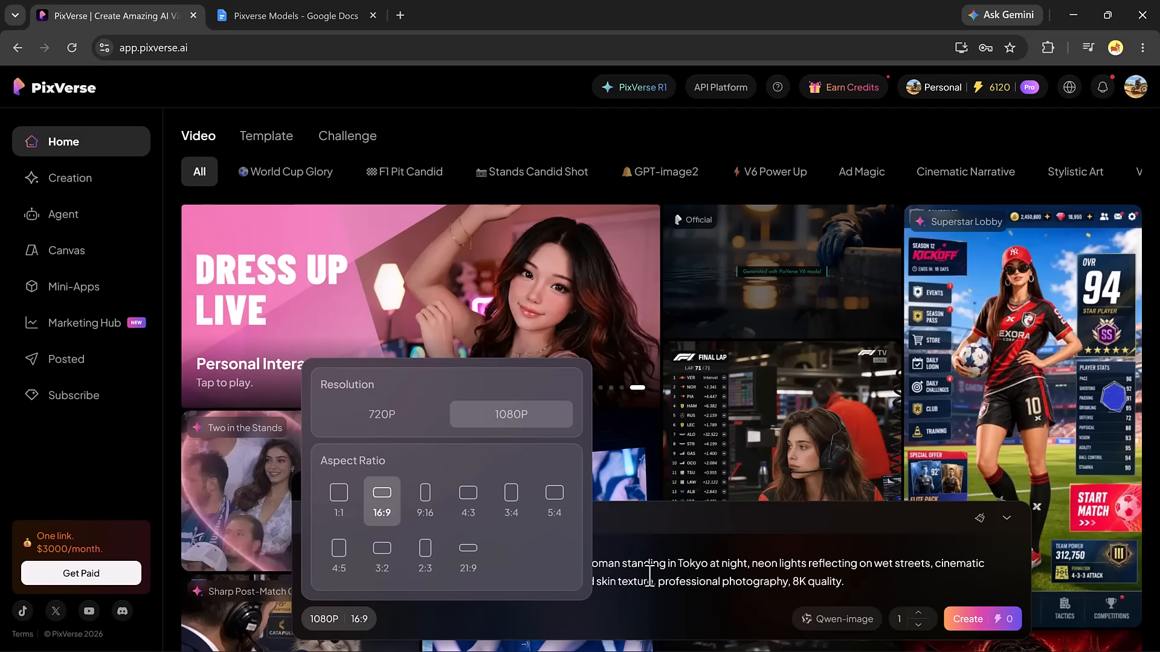
{"action": "left_click", "coordinate": [846, 620]}
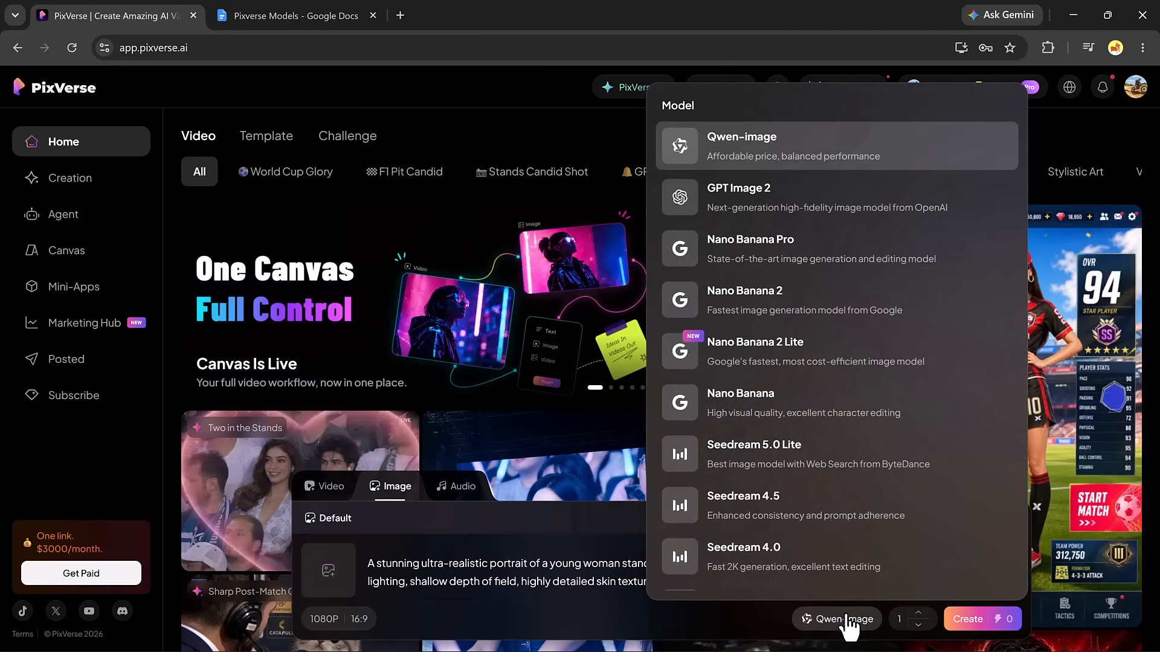
{"action": "left_click", "coordinate": [793, 208]}
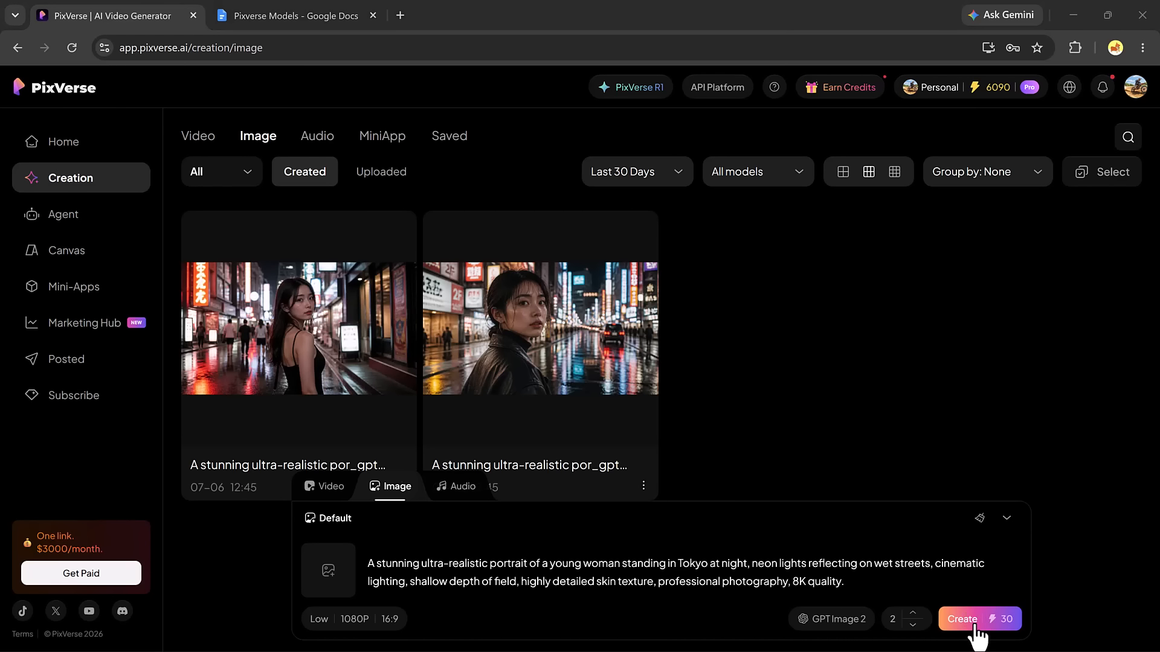
Download the first generated Tokyo portrait, then return to the image creations and open the second portrait
{"action": "left_click", "coordinate": [383, 339]}
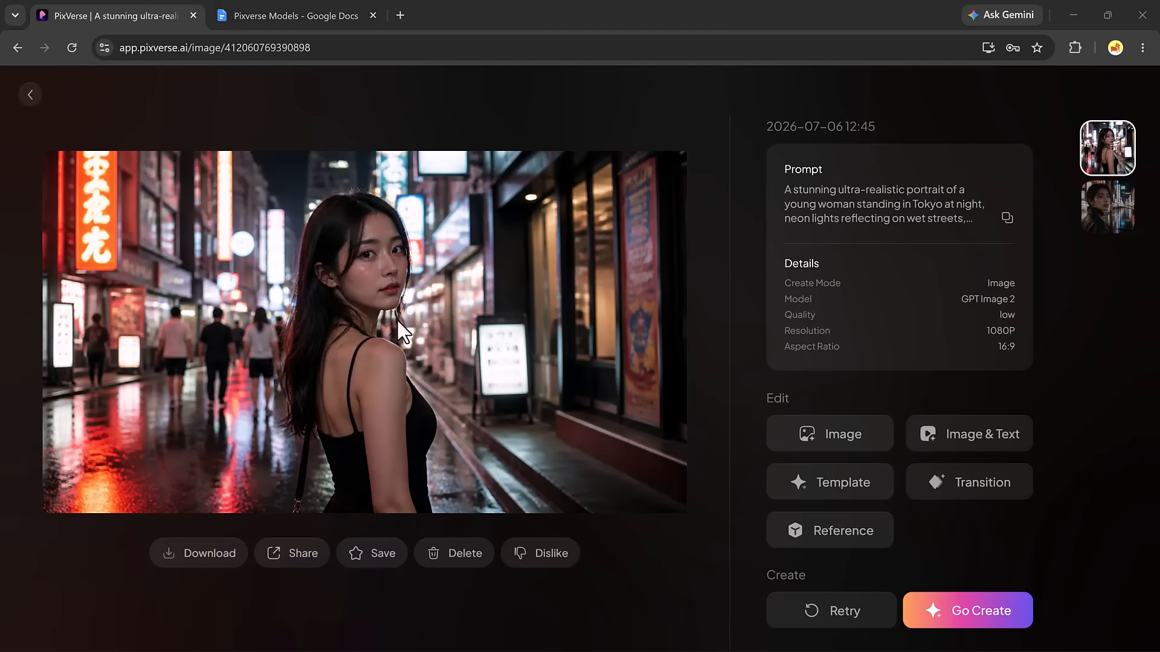
{"action": "left_click", "coordinate": [187, 569]}
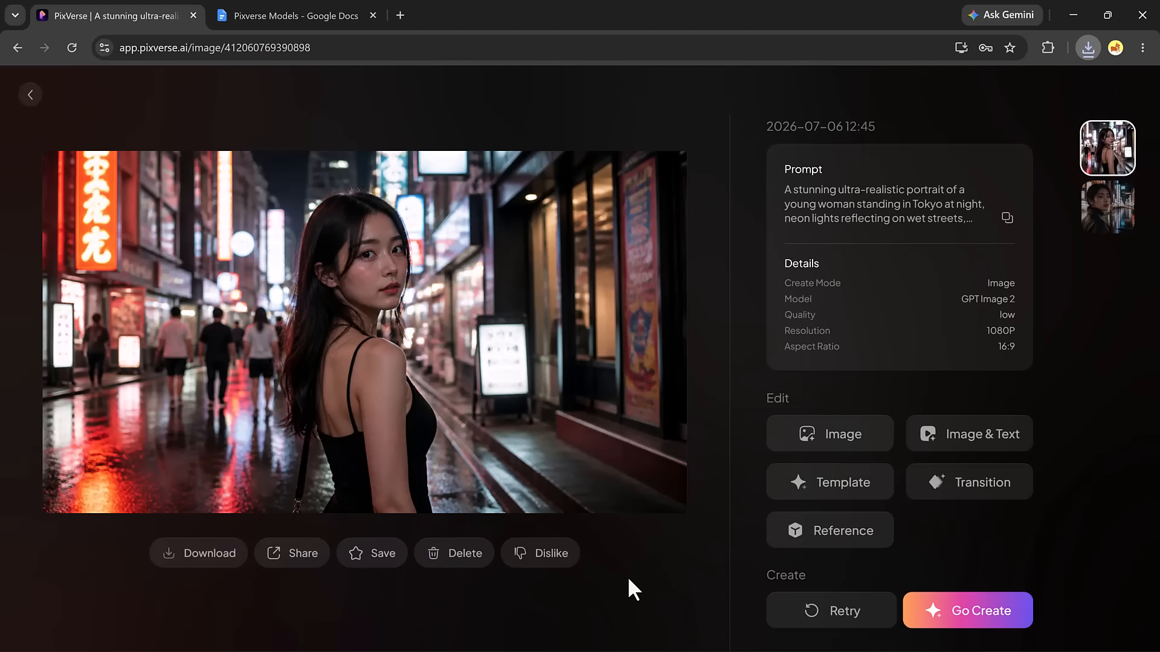
{"action": "left_click", "coordinate": [29, 95]}
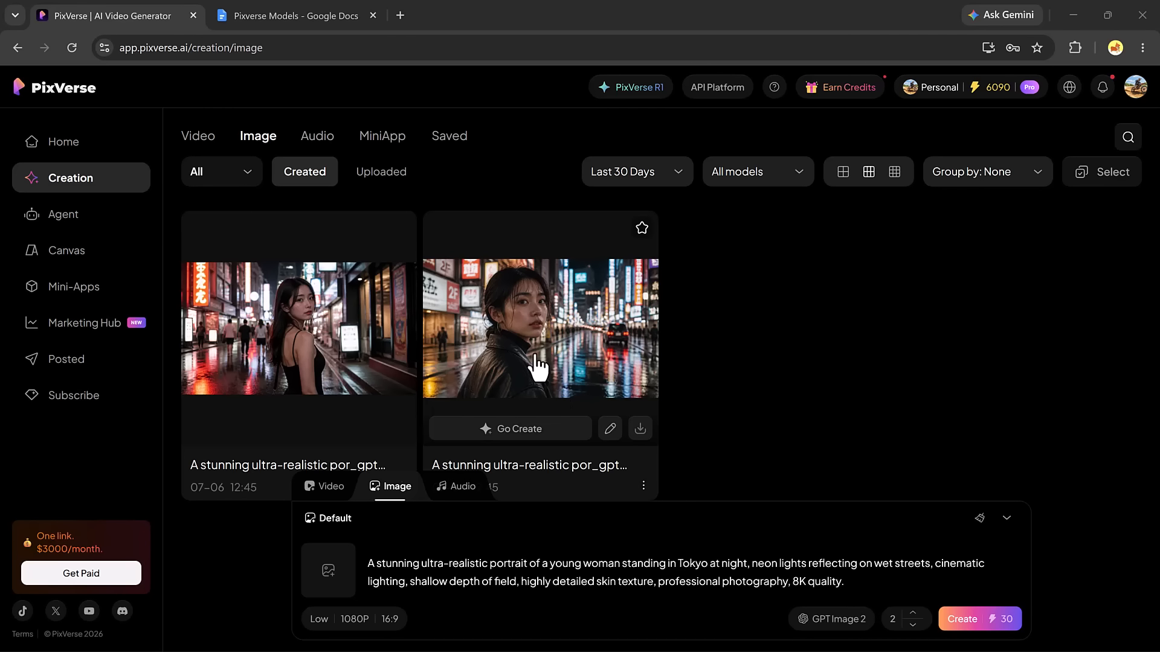
{"action": "left_click", "coordinate": [537, 366]}
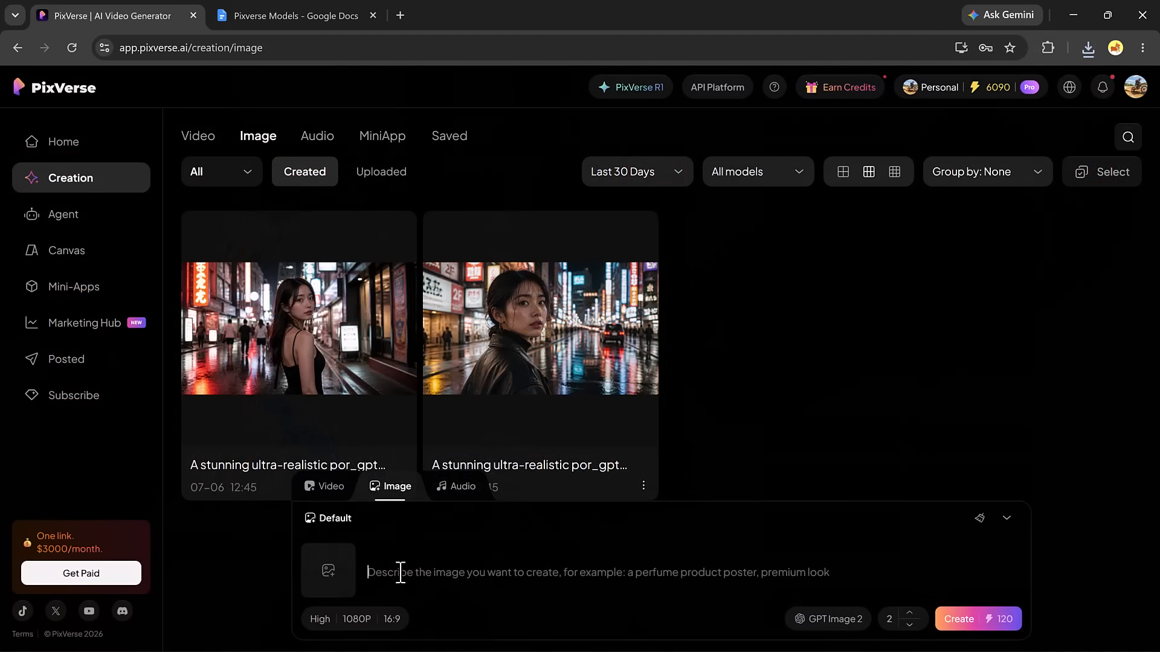
Generate images of a luxury red sports car parked beside a modern glass building during golden hour, and open the first result
{"action": "type", "text": "A luxury red sports car parked beside a modern glass building during golden hour, realistic reflections, dramatic sunlight, photorealistic details, professional automotive photography, ultra-high resolution."}
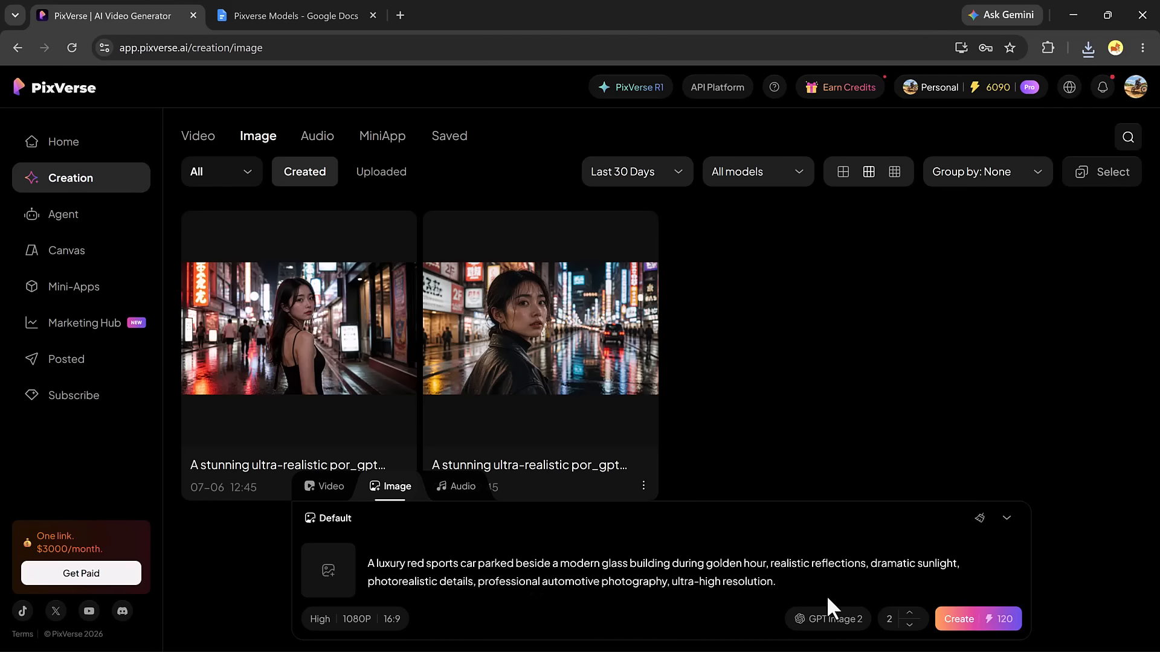
{"action": "left_click", "coordinate": [974, 619]}
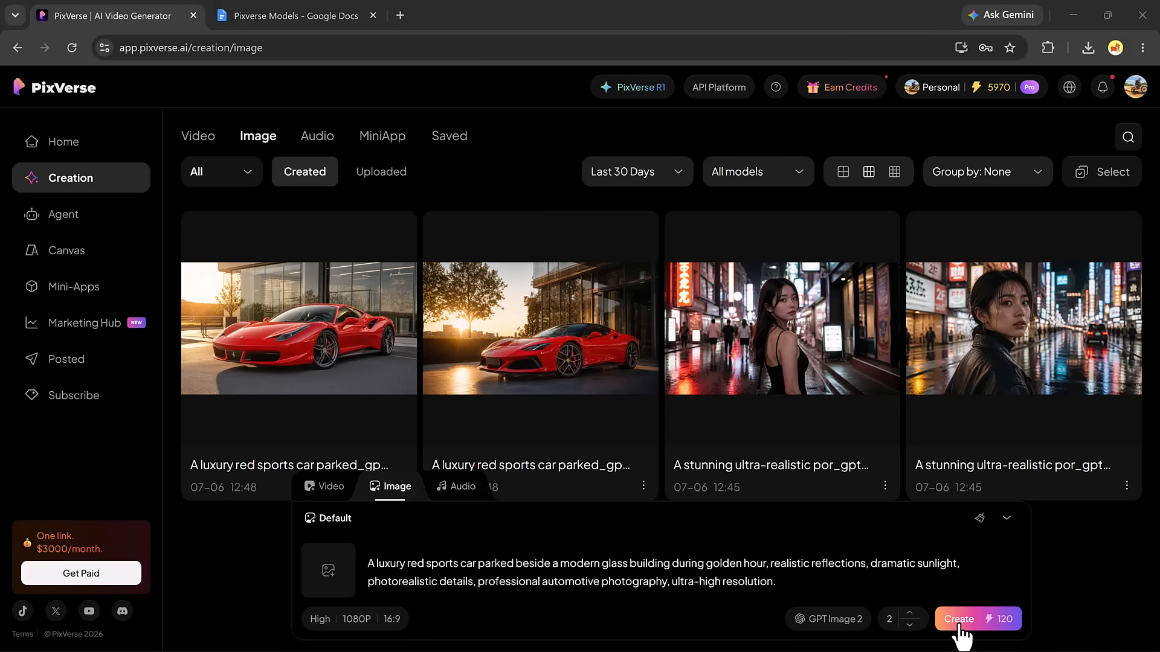
{"action": "left_click", "coordinate": [346, 321]}
{"action": "left_click", "coordinate": [349, 331]}
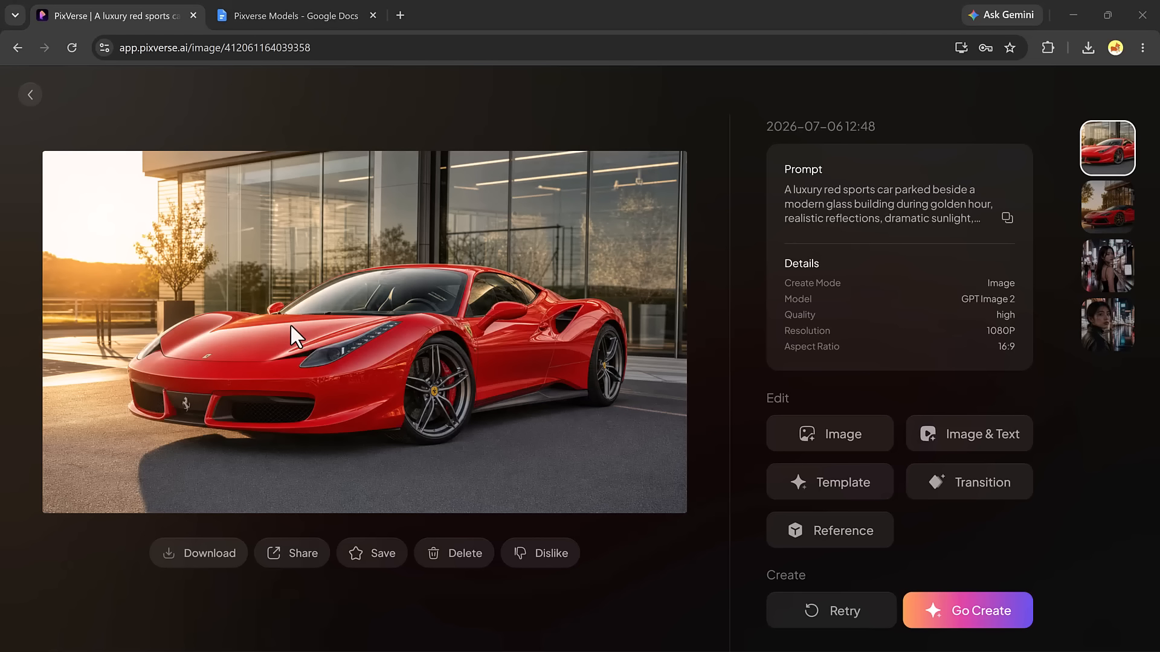
Compare the second generated sports car image with the first one, and return to the image creations
{"action": "left_click", "coordinate": [1107, 232]}
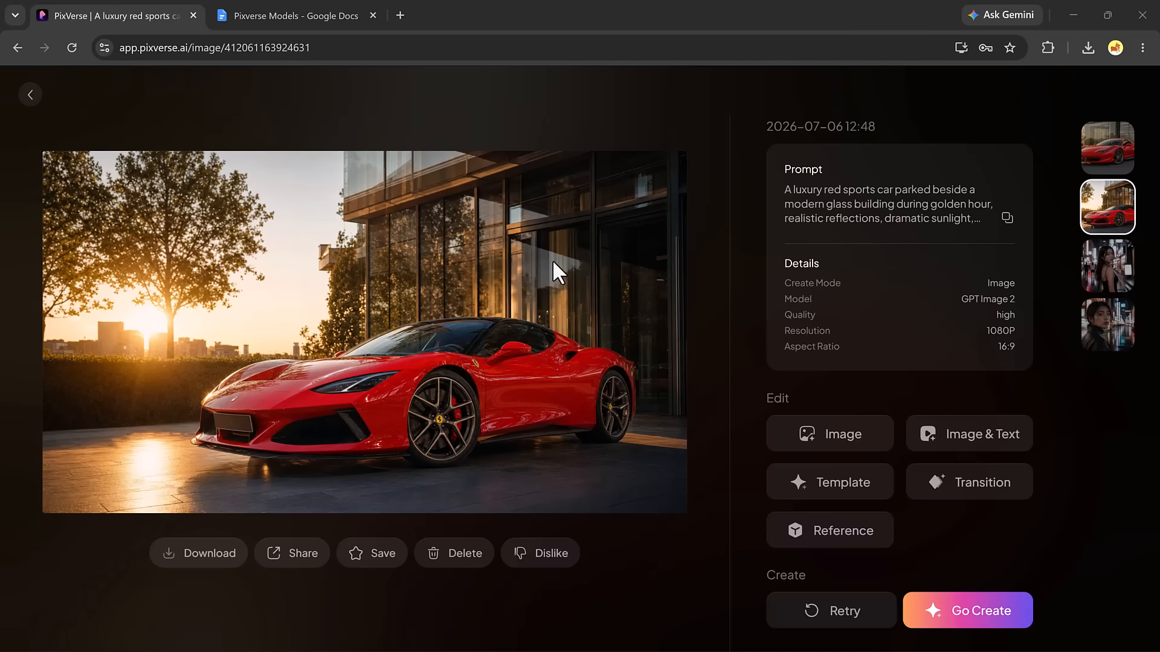
{"action": "left_click", "coordinate": [1118, 172]}
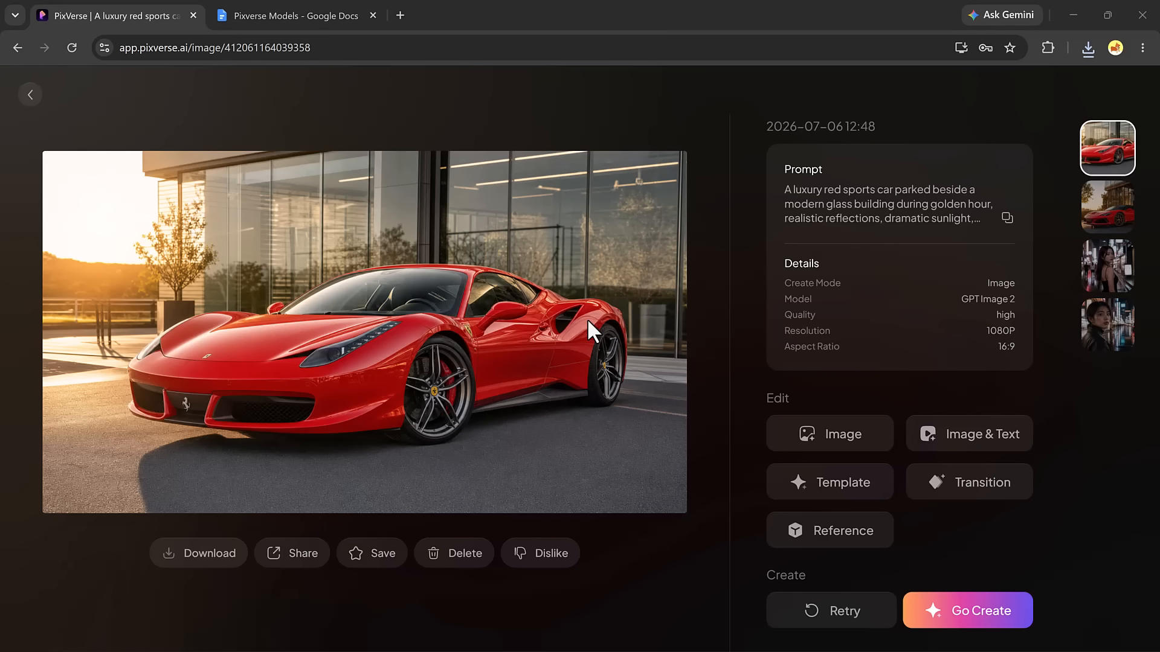
{"action": "left_click", "coordinate": [30, 95]}
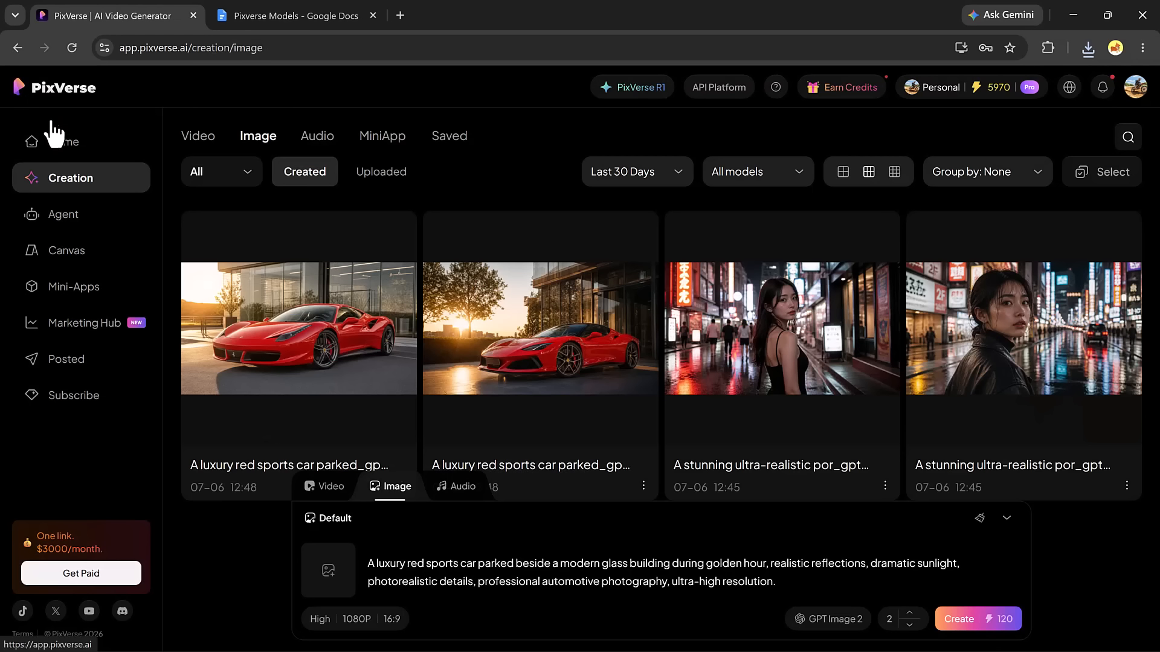
Start a video from the home page with a prompt for a futuristic cyberpunk city at sunset with flying vehicles between skyscrapers
{"action": "left_click", "coordinate": [78, 156]}
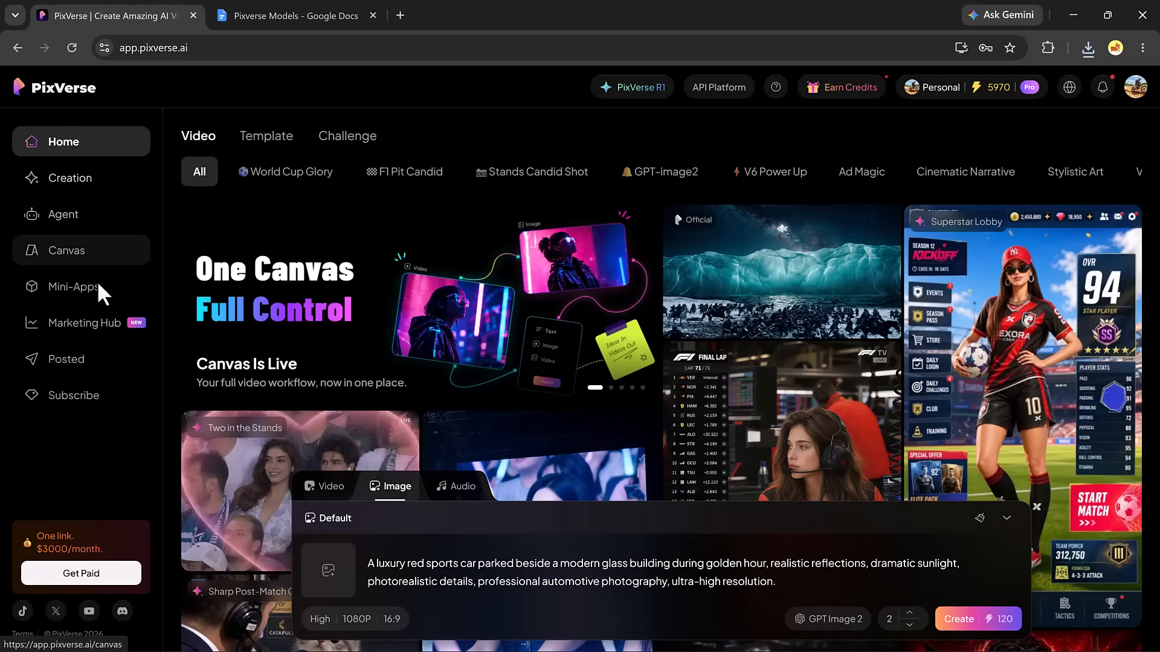
{"action": "left_click", "coordinate": [325, 488]}
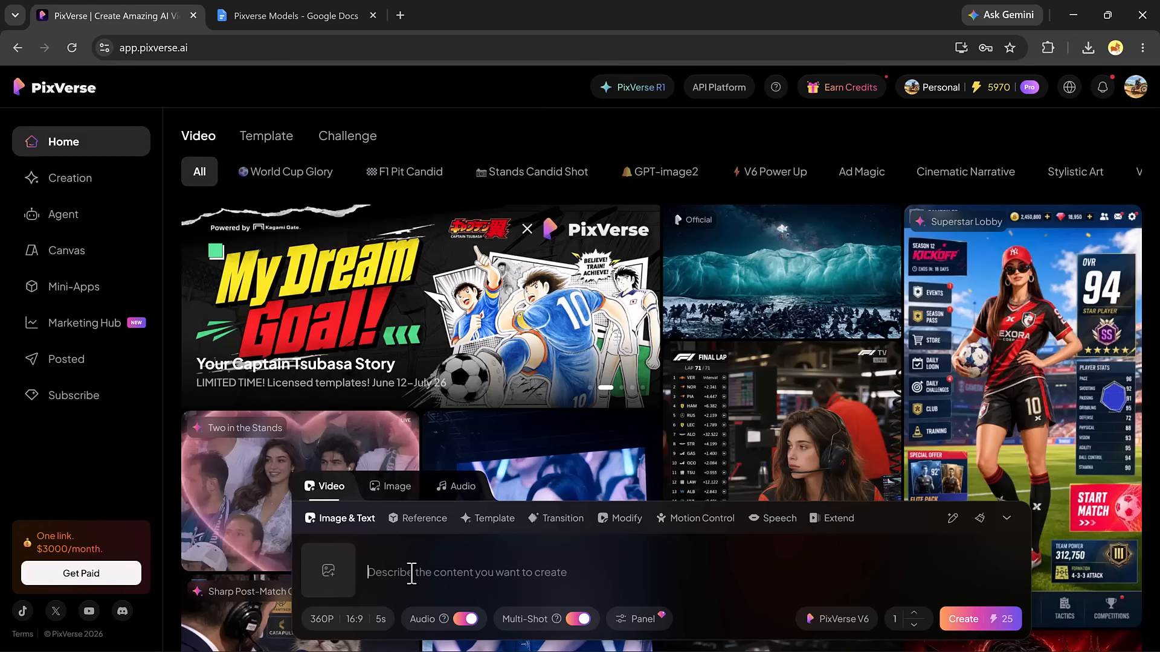
{"action": "type", "text": "A futuristic cyberpunk city at sunset, flying vehicles moving between skyscrapers, cinematic camera movement, realistic lighting, volumetric fog, highly detailed environment, blockbuster movie quality"}
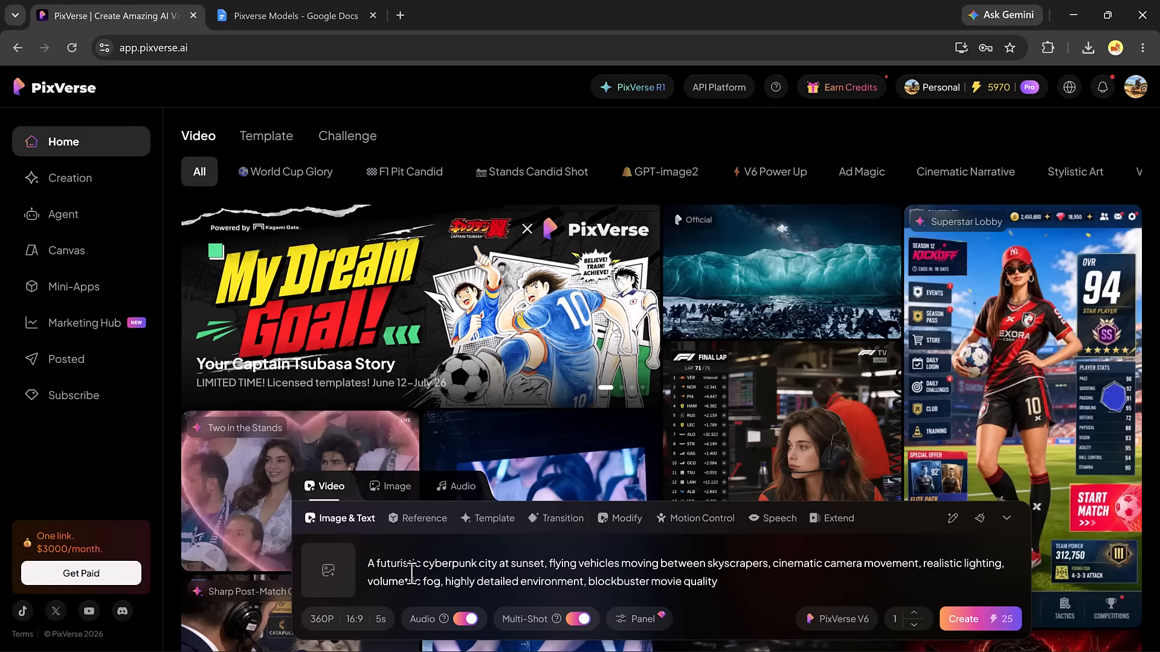
{"action": "type", "text": "."}
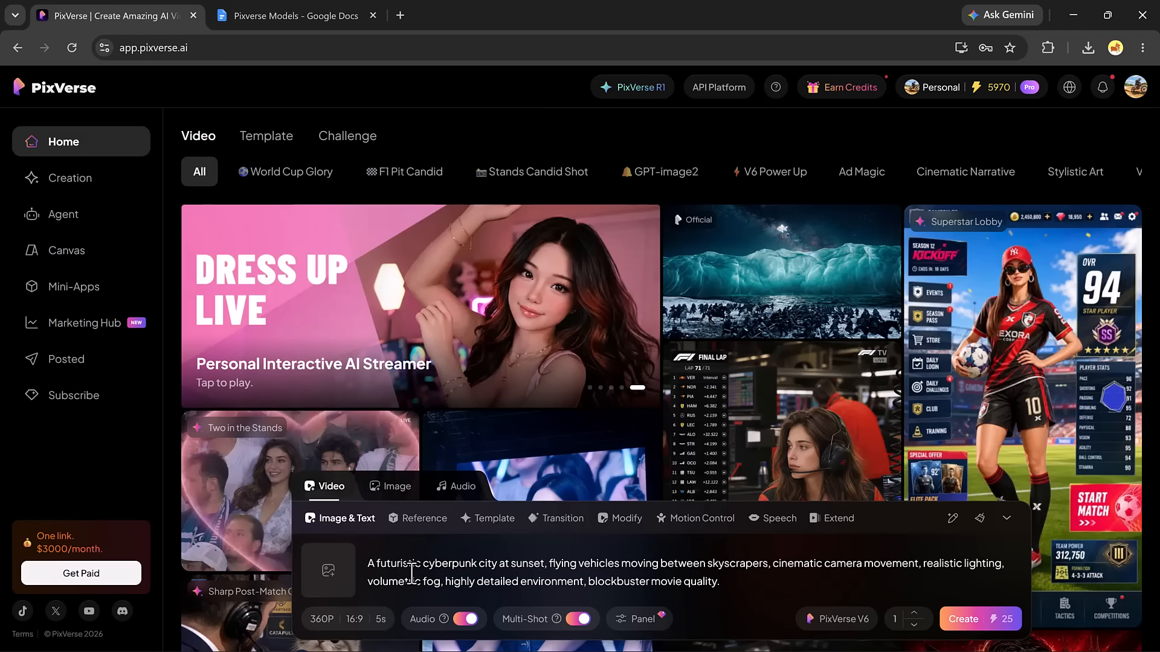
Set the video's resolution to 1080P and its duration to 15s
{"action": "left_click", "coordinate": [350, 620]}
{"action": "left_click", "coordinate": [543, 276]}
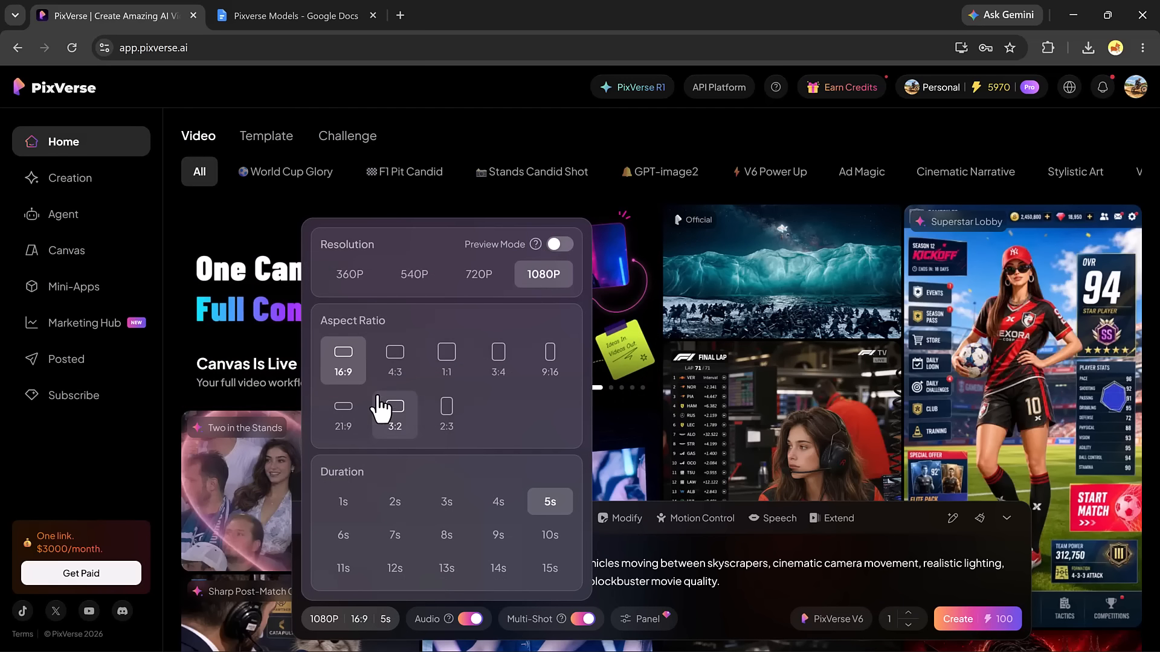
{"action": "left_click", "coordinate": [549, 567]}
Generate the cyberpunk city video with the Seedance 2.0 Standard model and open the finished clip
{"action": "left_click", "coordinate": [825, 621]}
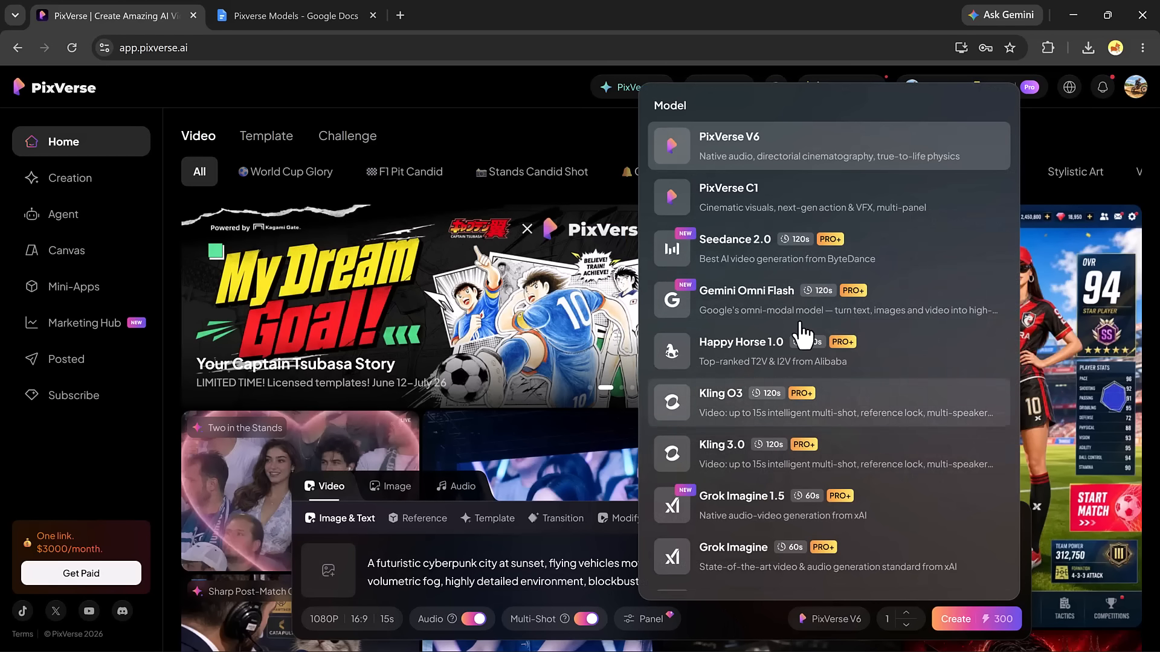
{"action": "mouse_move", "coordinate": [758, 260]}
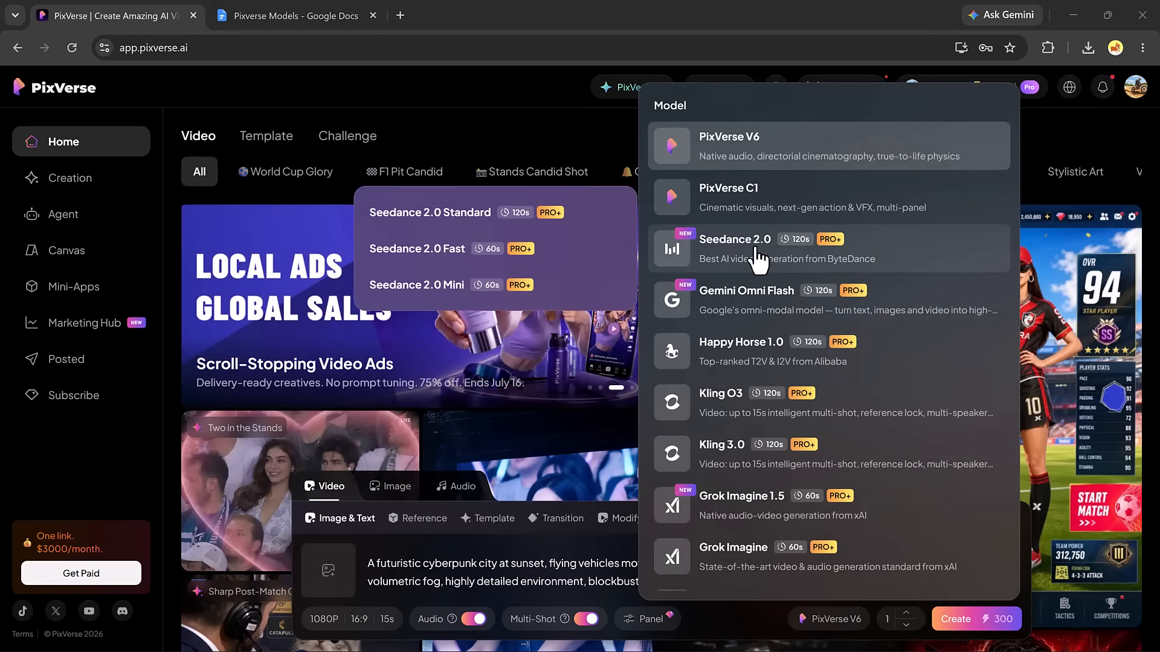
{"action": "left_click", "coordinate": [483, 217]}
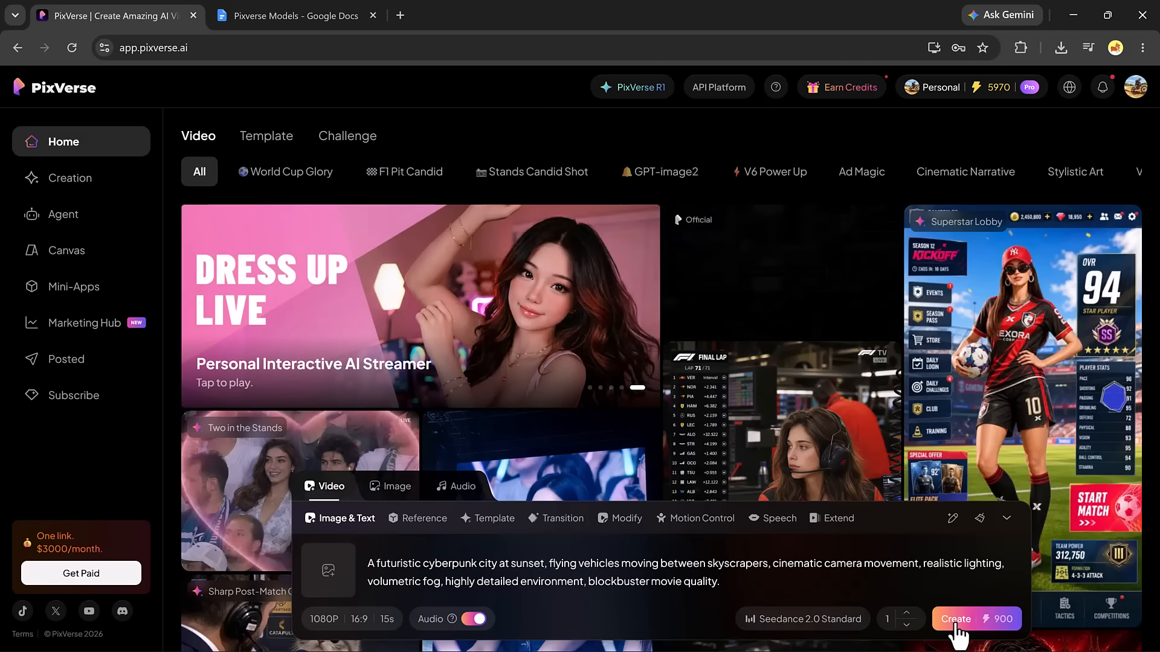
{"action": "left_click", "coordinate": [956, 630]}
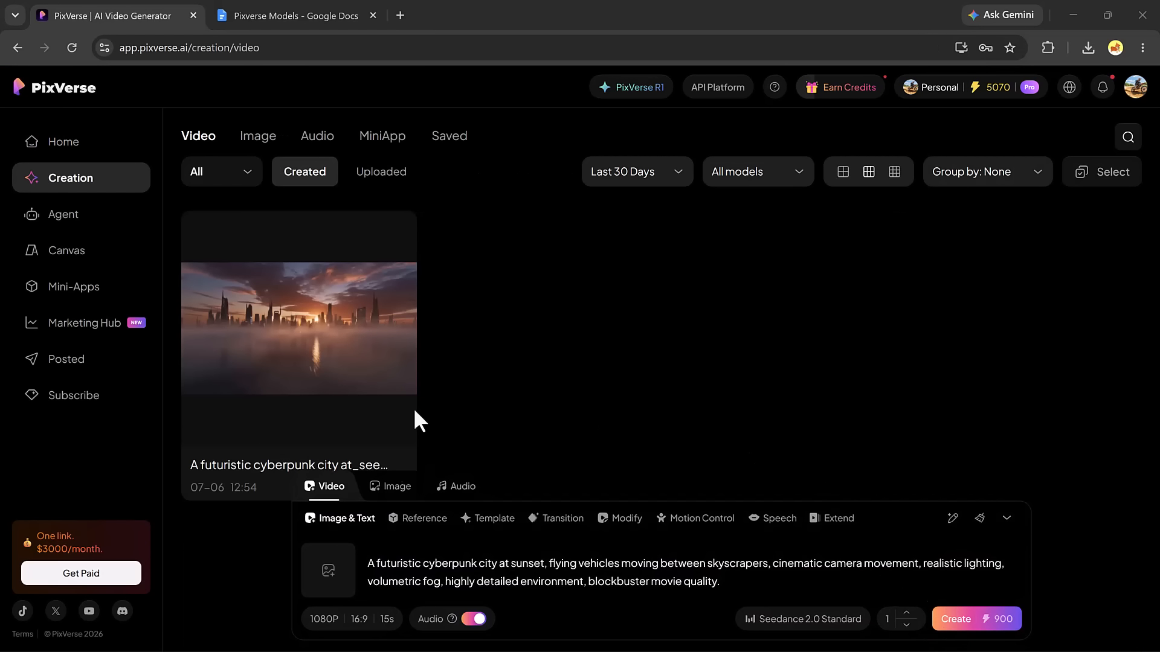
{"action": "left_click", "coordinate": [410, 408]}
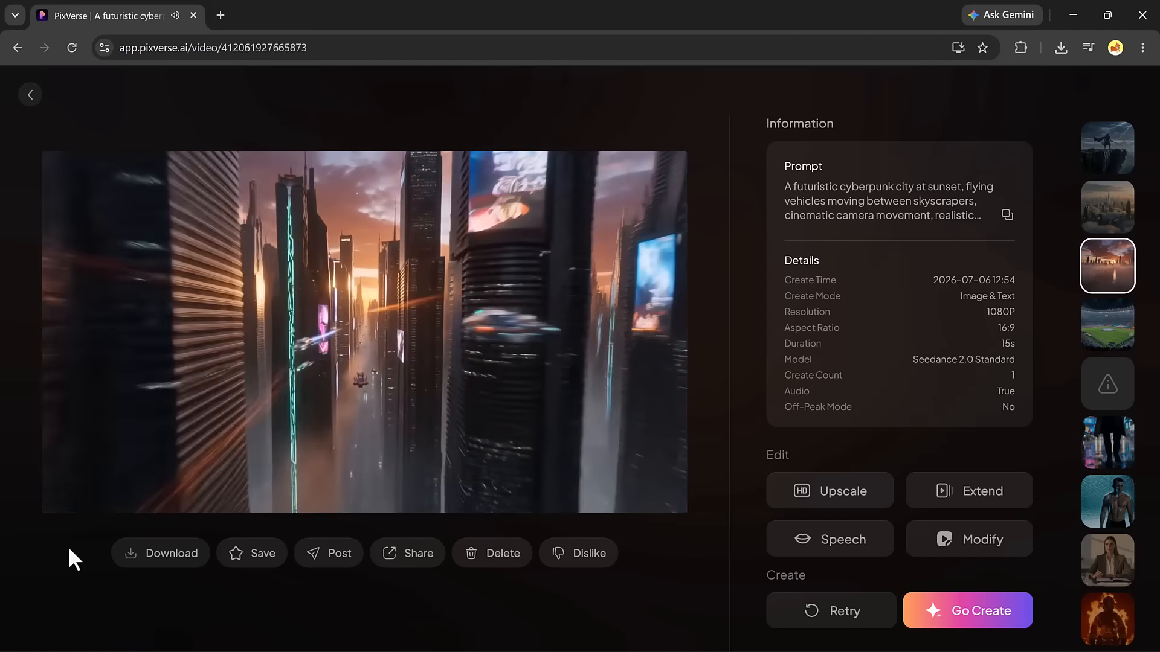
{"action": "mouse_move", "coordinate": [479, 328]}
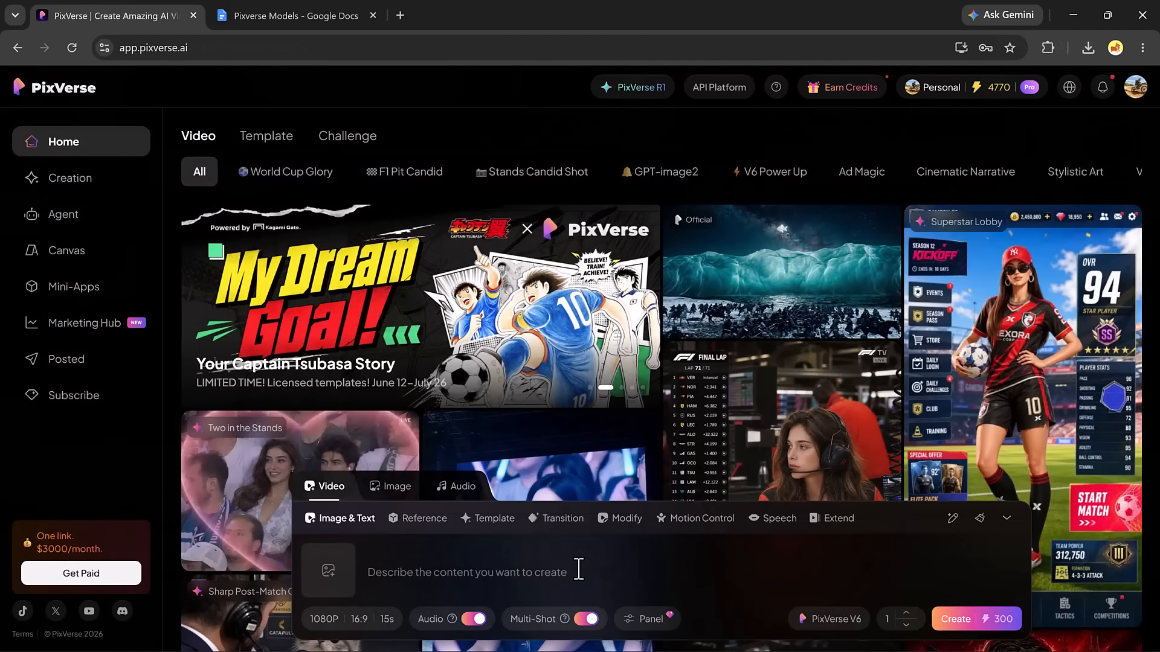
Generate a video of a powerful warrior on a mountain cliff during a thunderstorm, with lightning strikes, flowing cape and epic cinematic camera movement
{"action": "left_click", "coordinate": [578, 570]}
{"action": "type", "text": "A powerful warrior standing on a mountain cliff during a thunderstorm, dramatic lightning strikes, flowing cape, epic cinematic camera movement, realistic visual effects, movie trailer quality"}
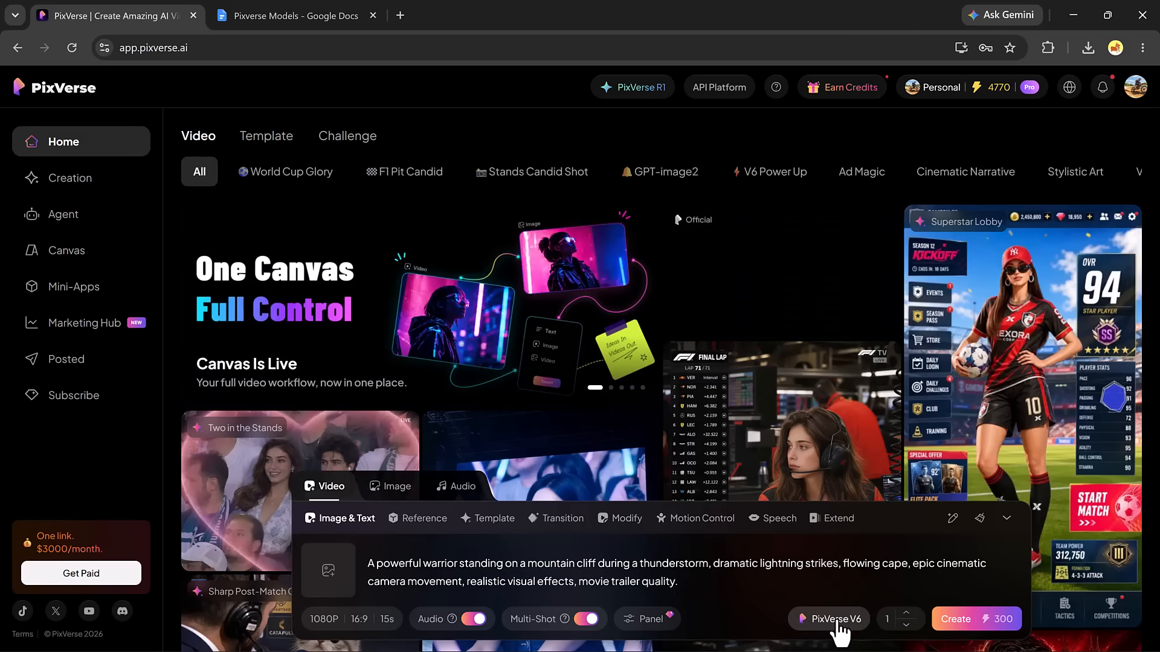
{"action": "left_click", "coordinate": [973, 632]}
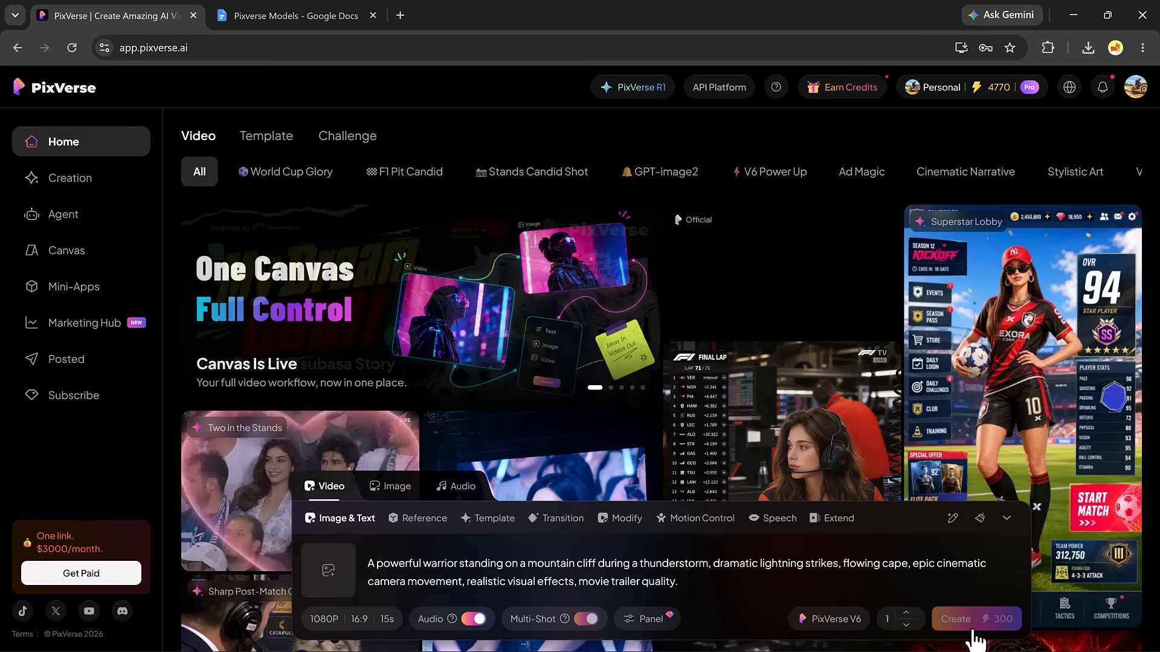